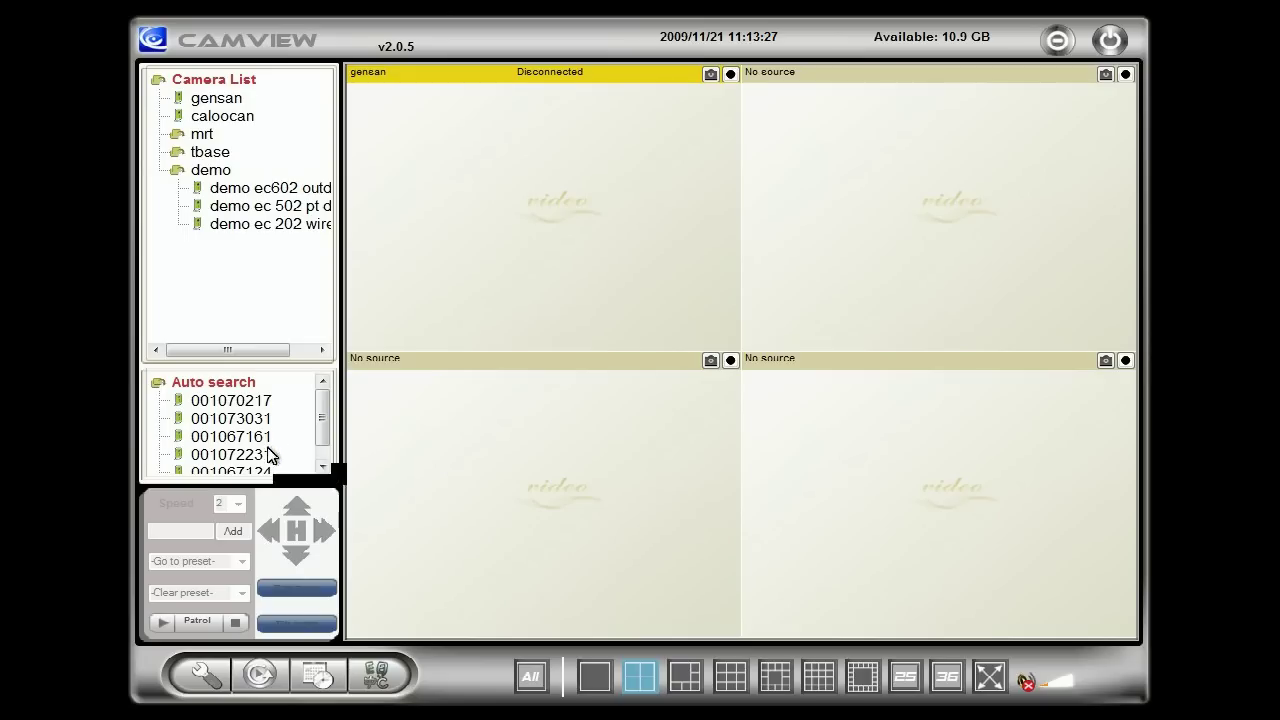
Launch Web configure for camera 001072231 from CamView's Auto search list.
scroll(323, 430, "down", 1)
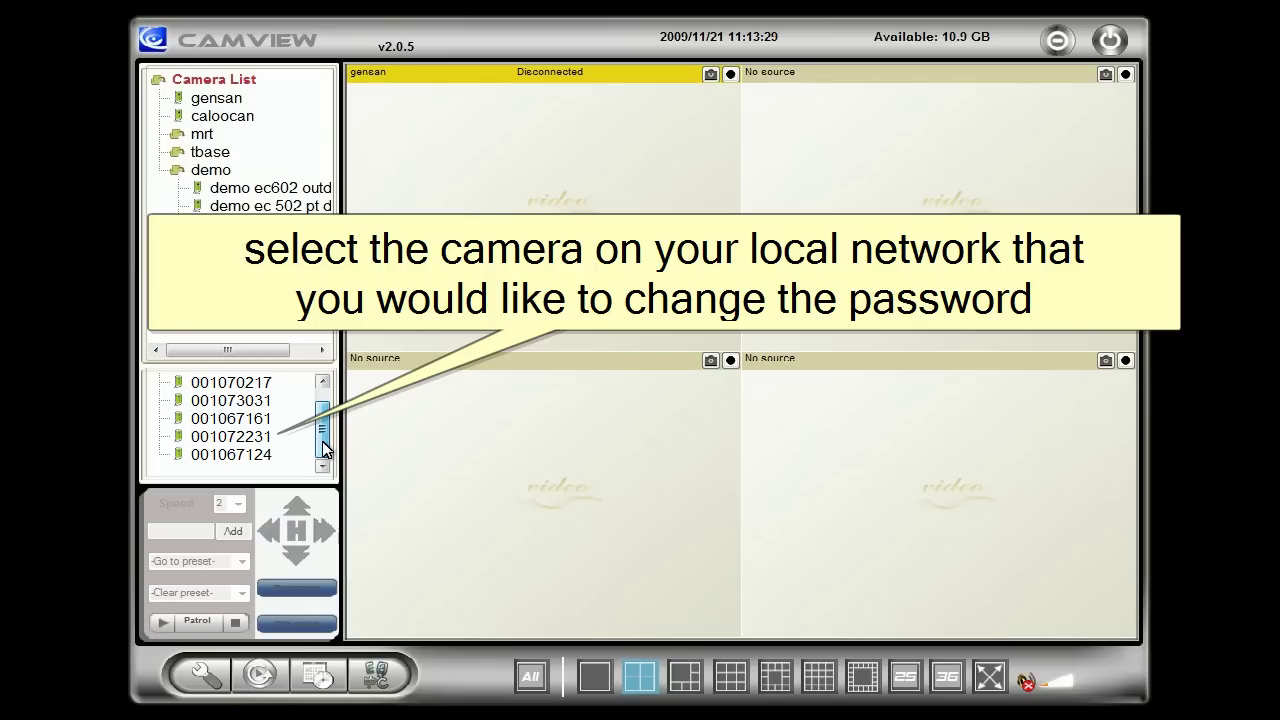
right_click(263, 439)
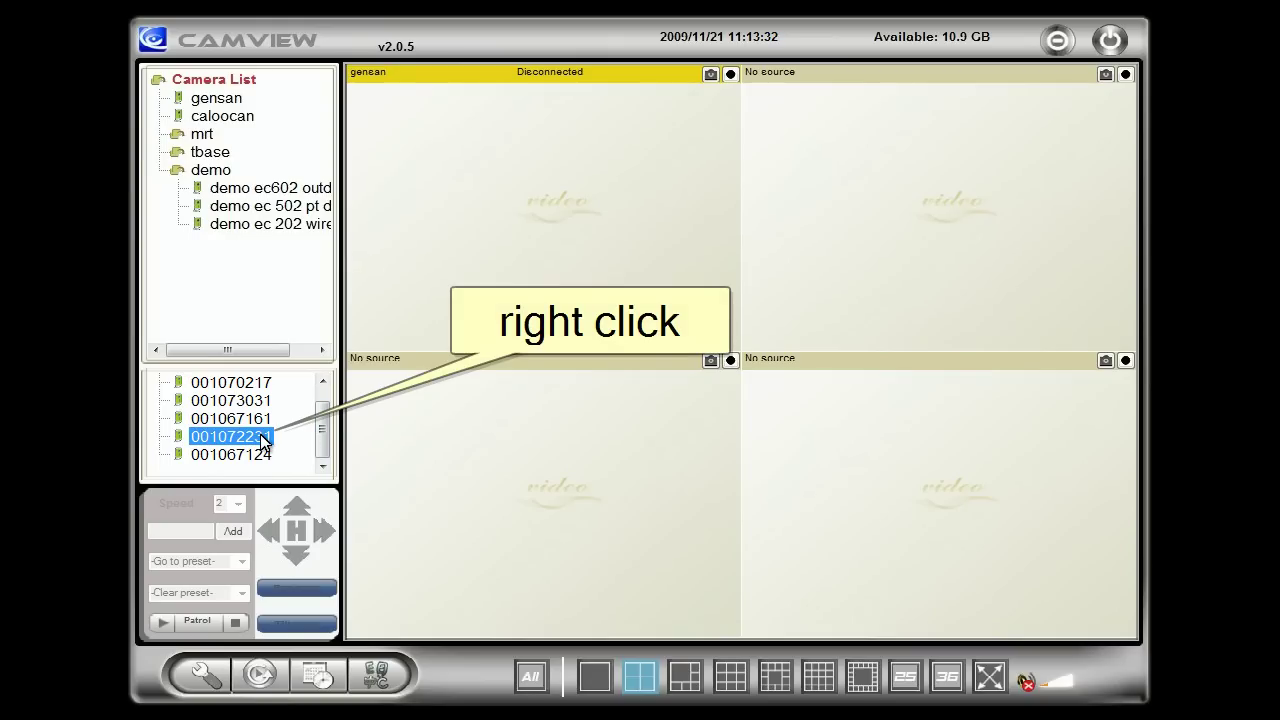
right_click(264, 440)
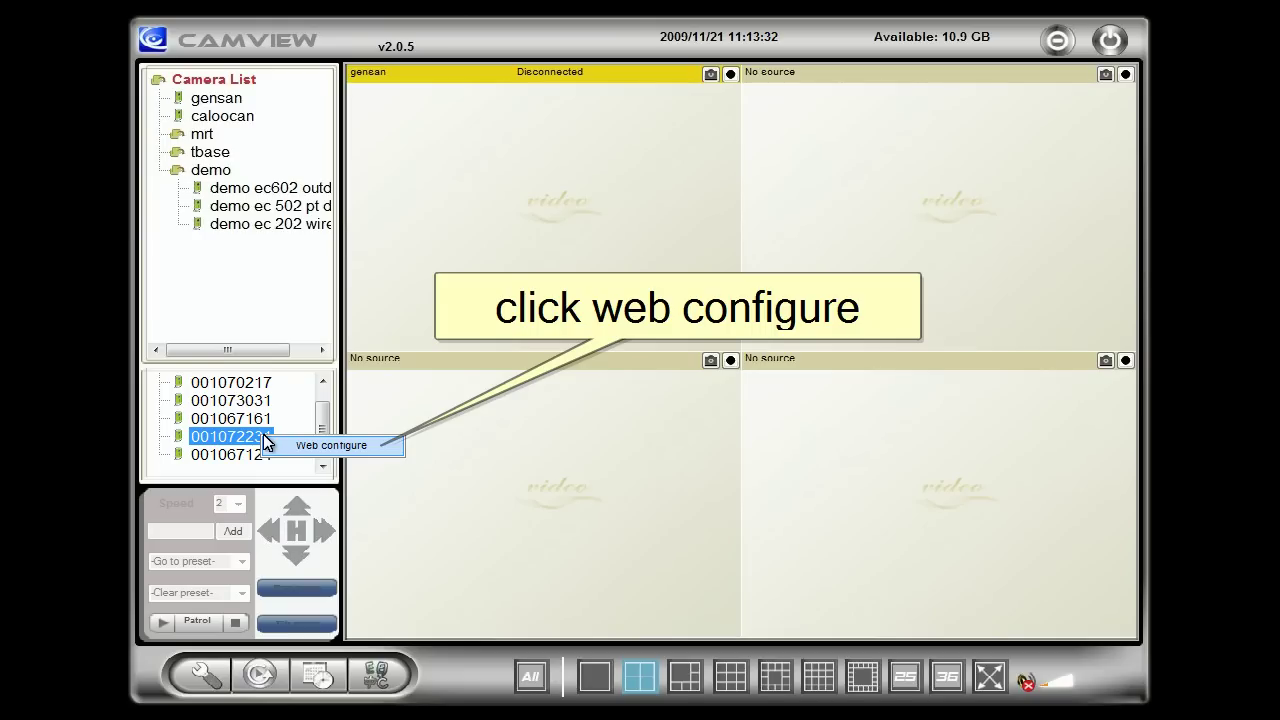
left_click(310, 445)
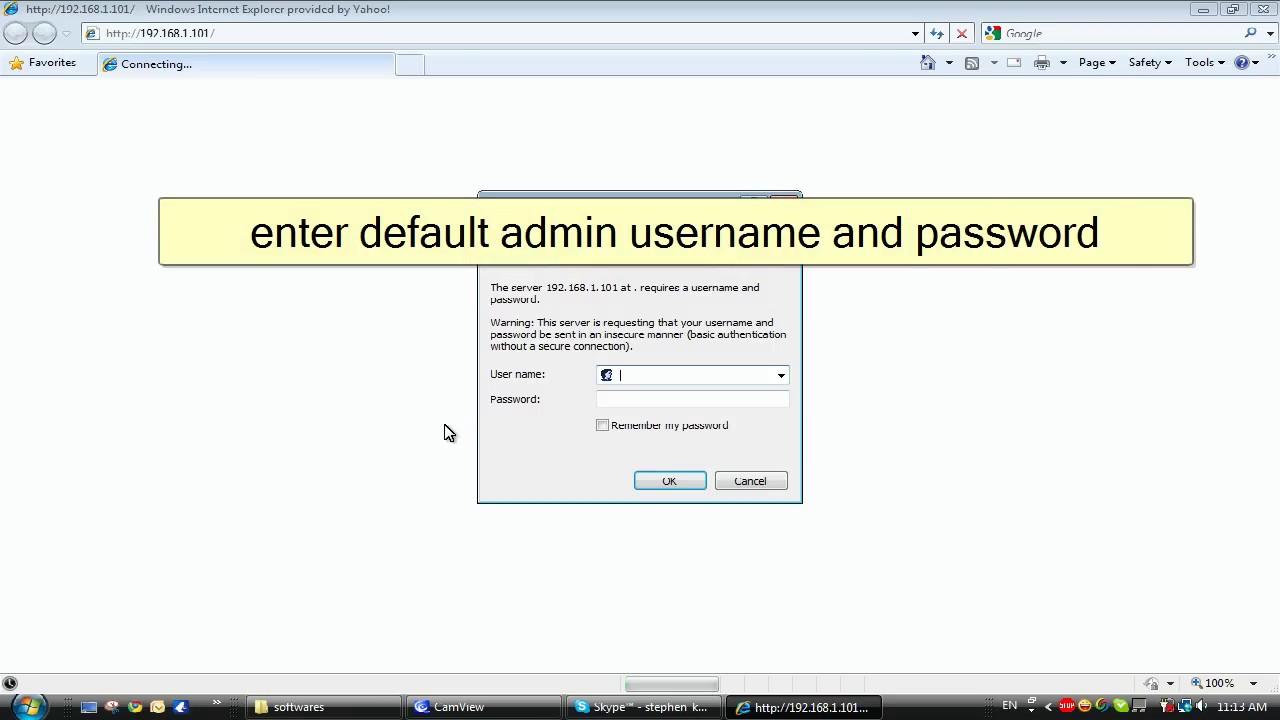
type("admin")
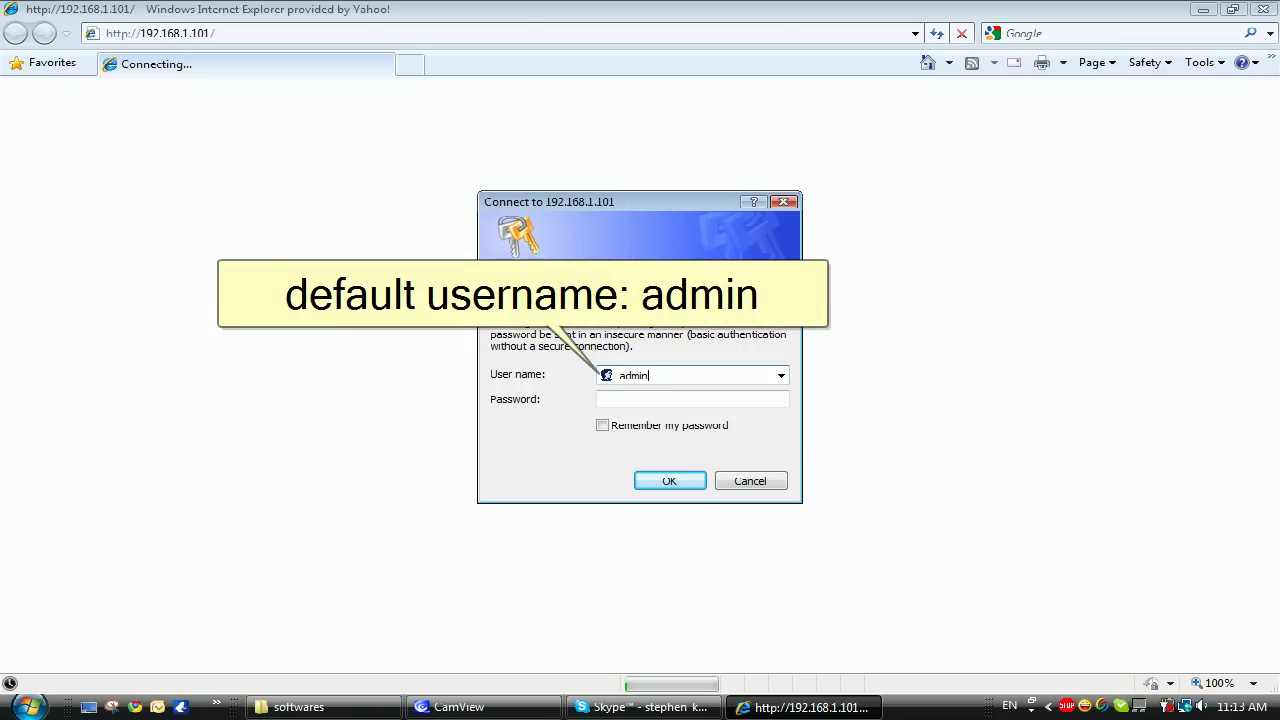
left_click(602, 399)
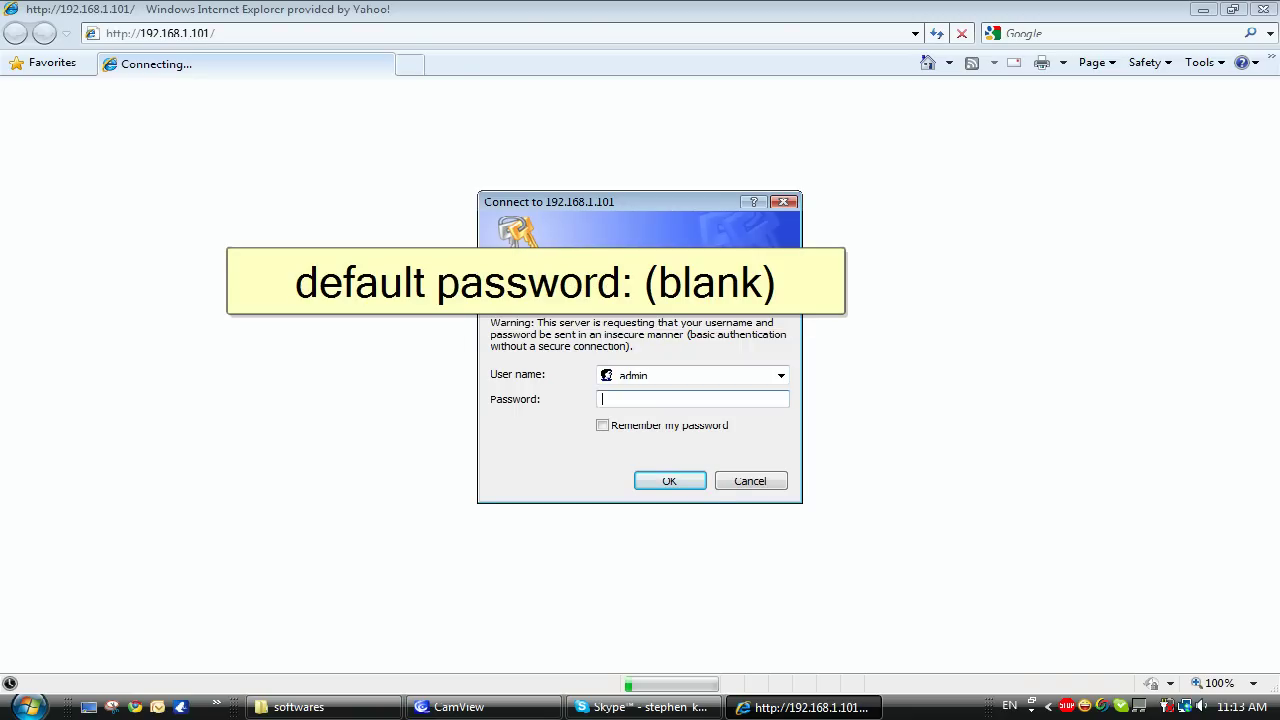
key("Return")
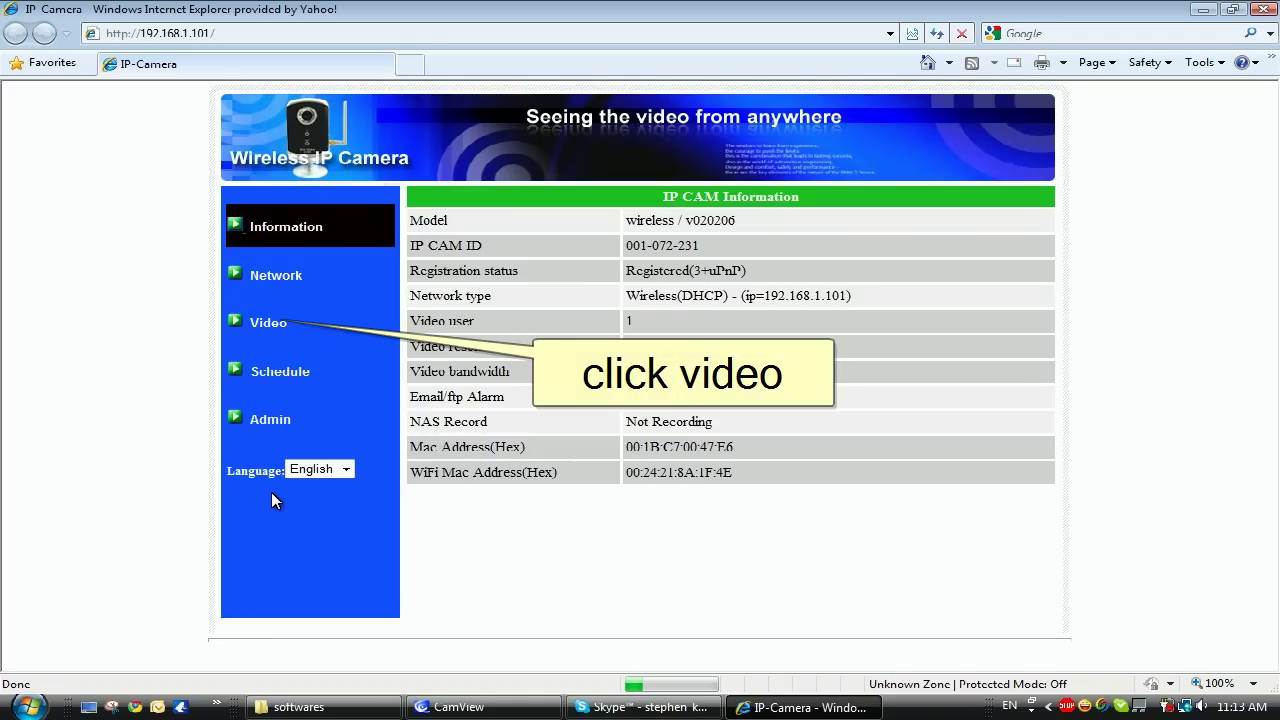
Expand Video, review Video Settings, and go to the Schedule NAS Storage Settings page.
left_click(230, 321)
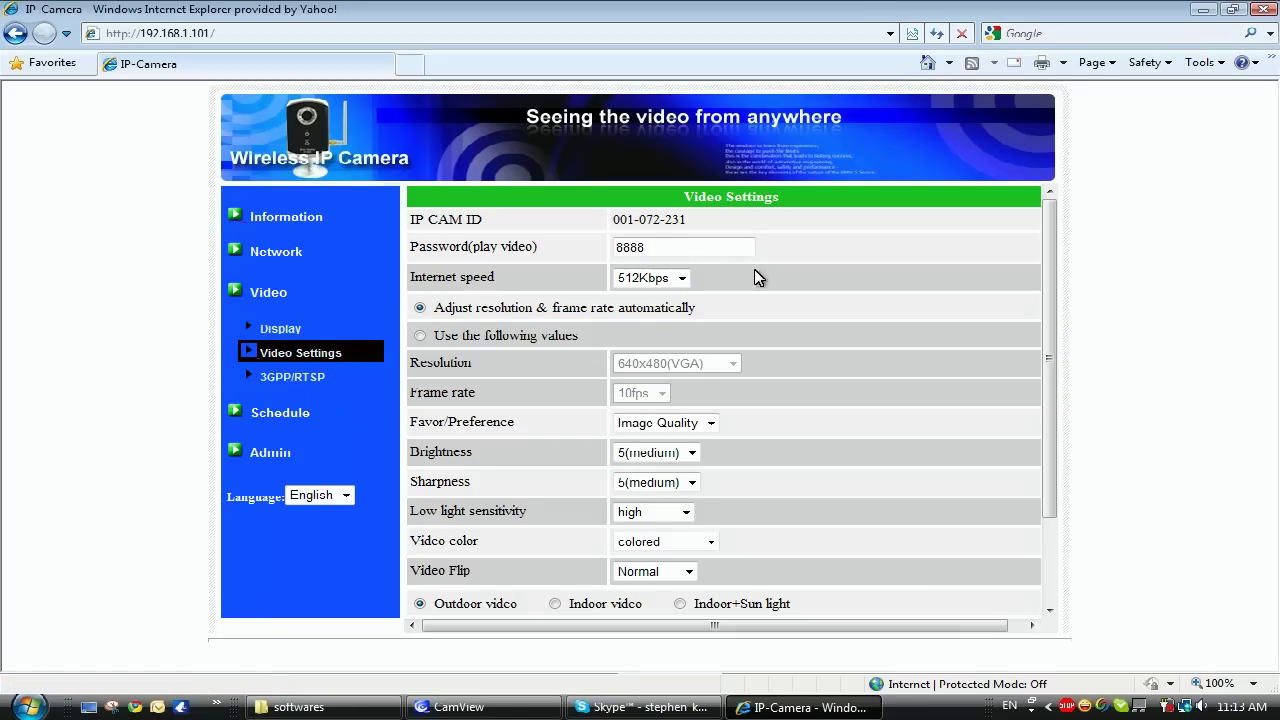
left_click_drag(690, 252, 568, 249)
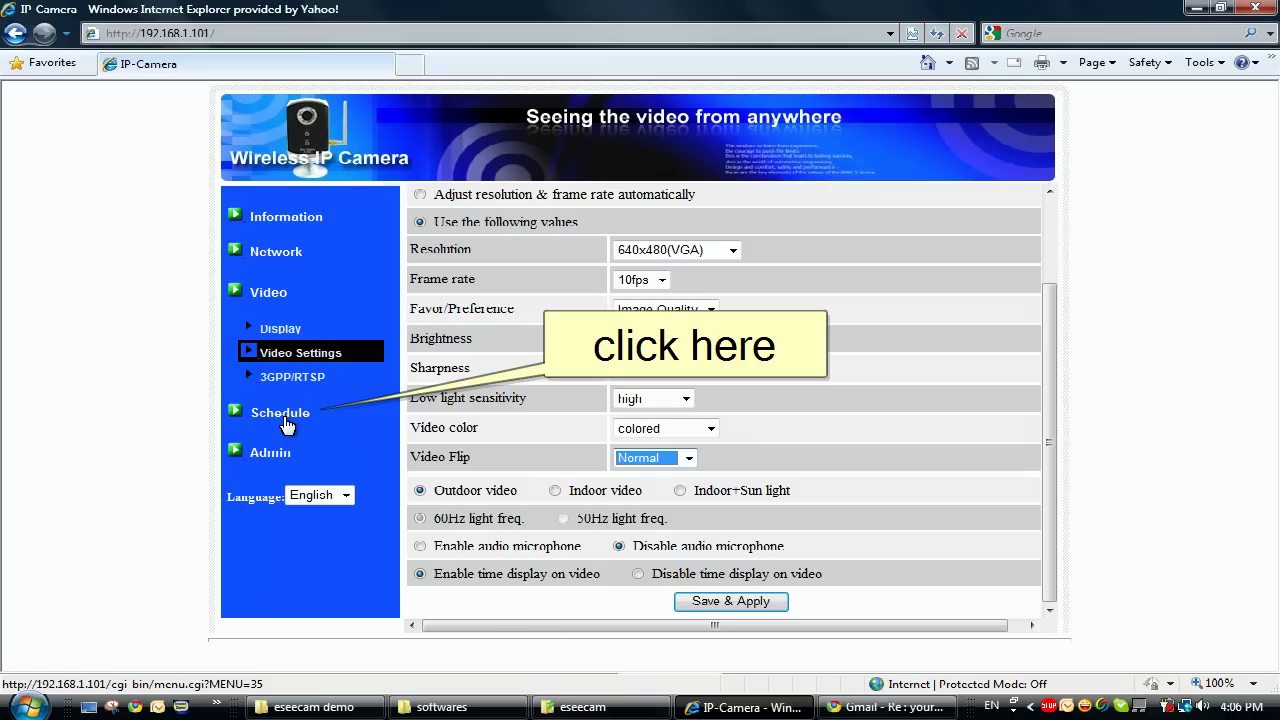
left_click(285, 420)
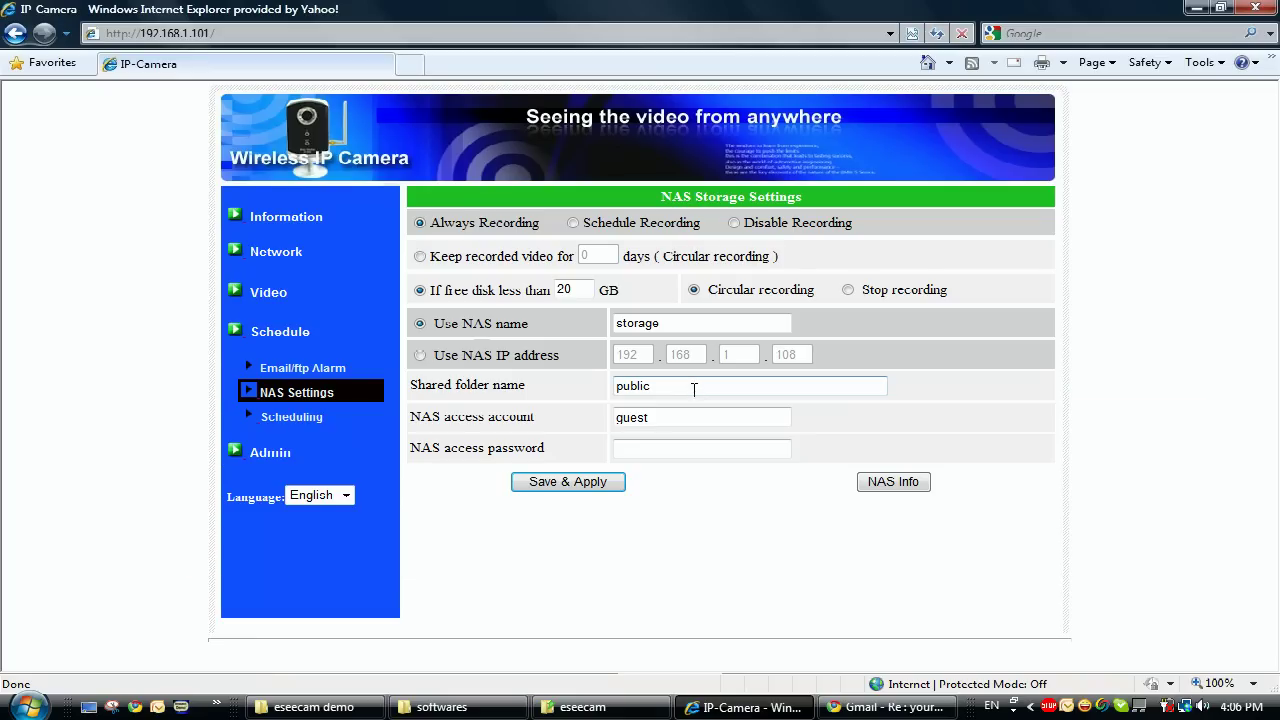
left_click(694, 387)
left_click(686, 417)
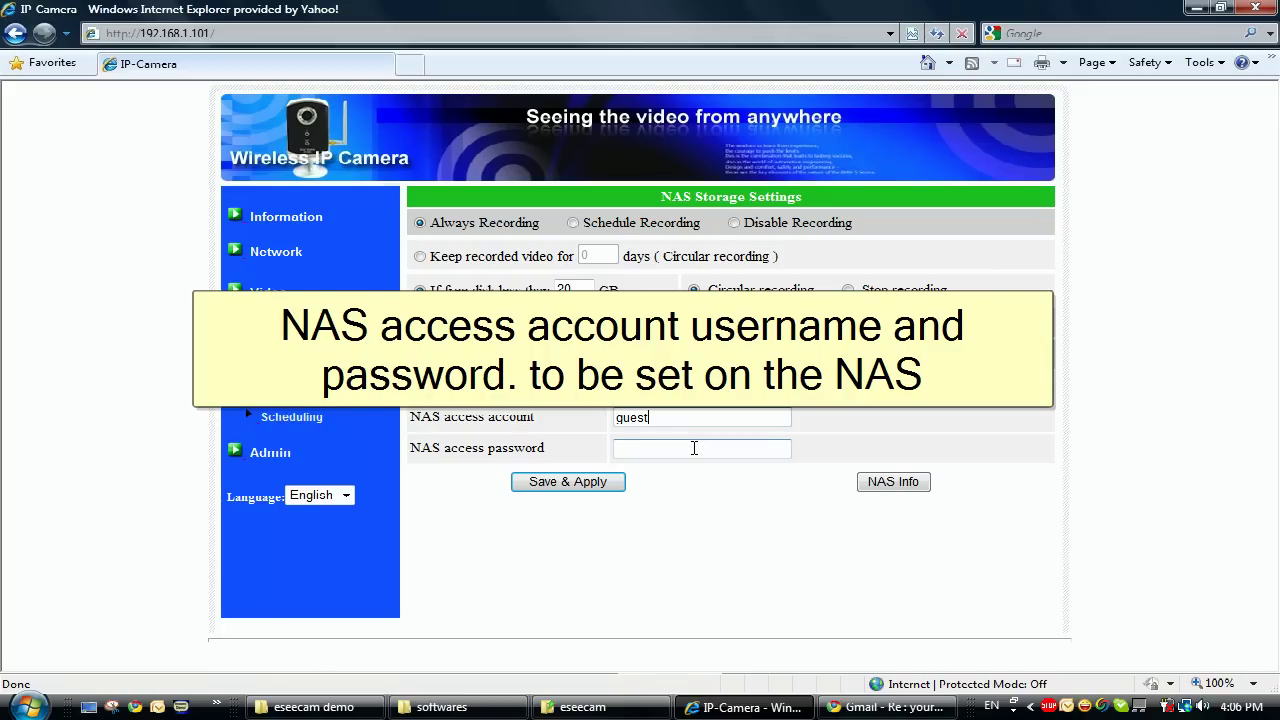
left_click(694, 449)
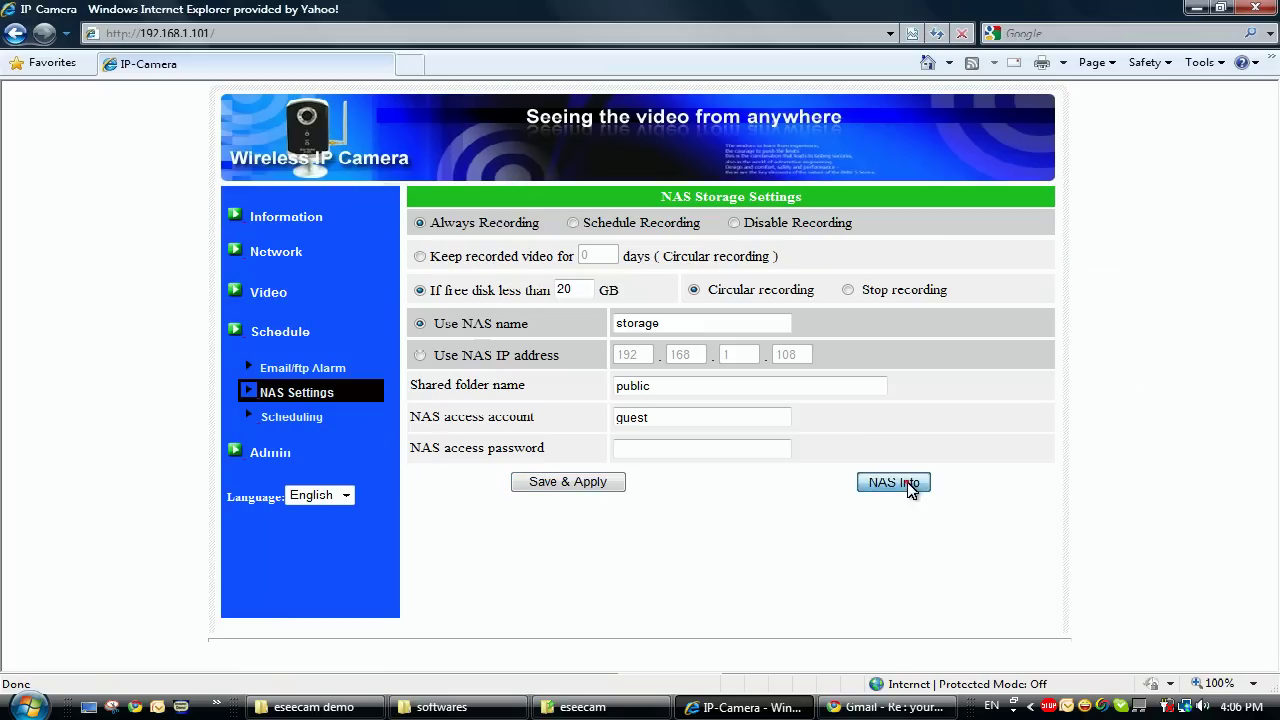
Check NAS Info, then switch recording to Schedule Recording and Save & Apply.
left_click(905, 485)
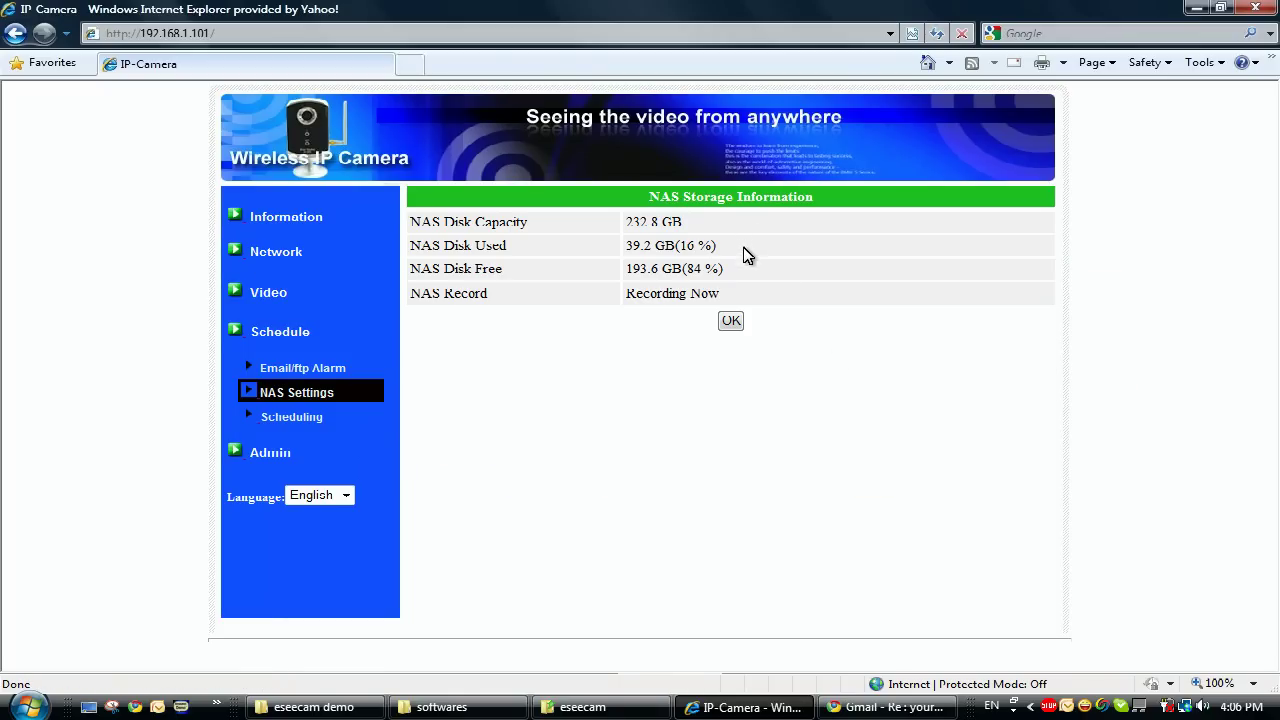
left_click(731, 320)
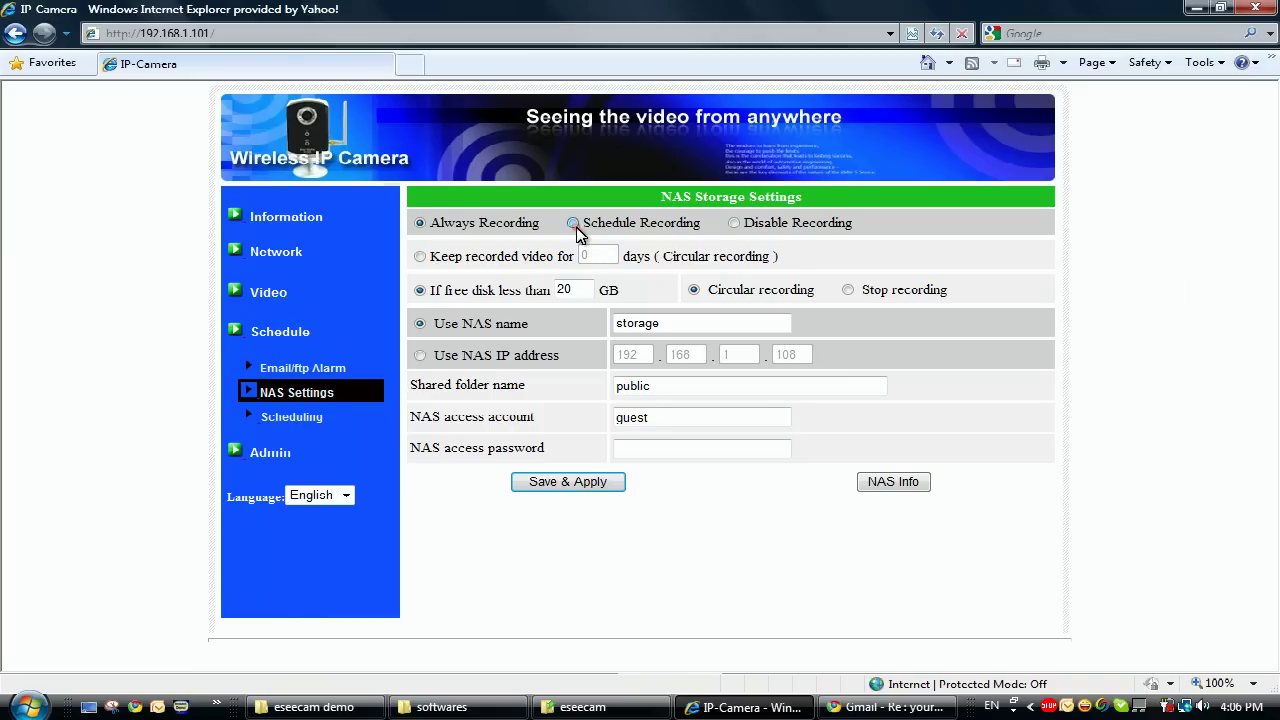
left_click(575, 225)
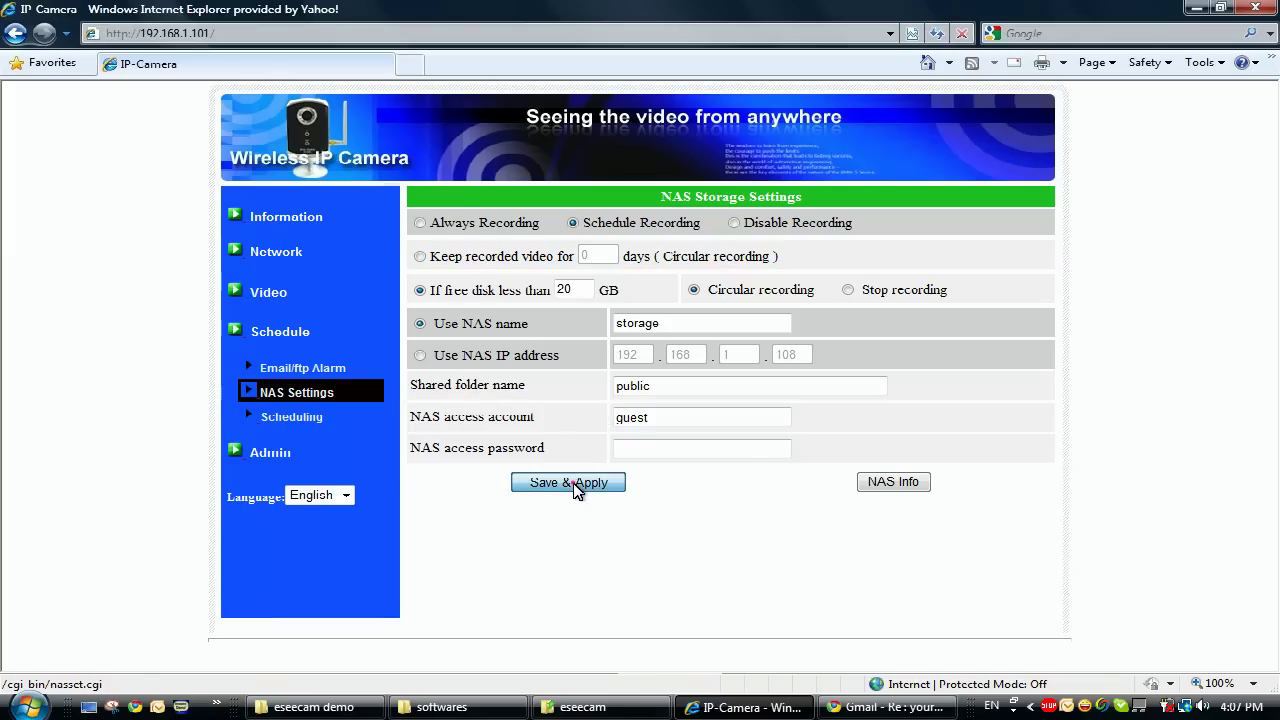
left_click(568, 482)
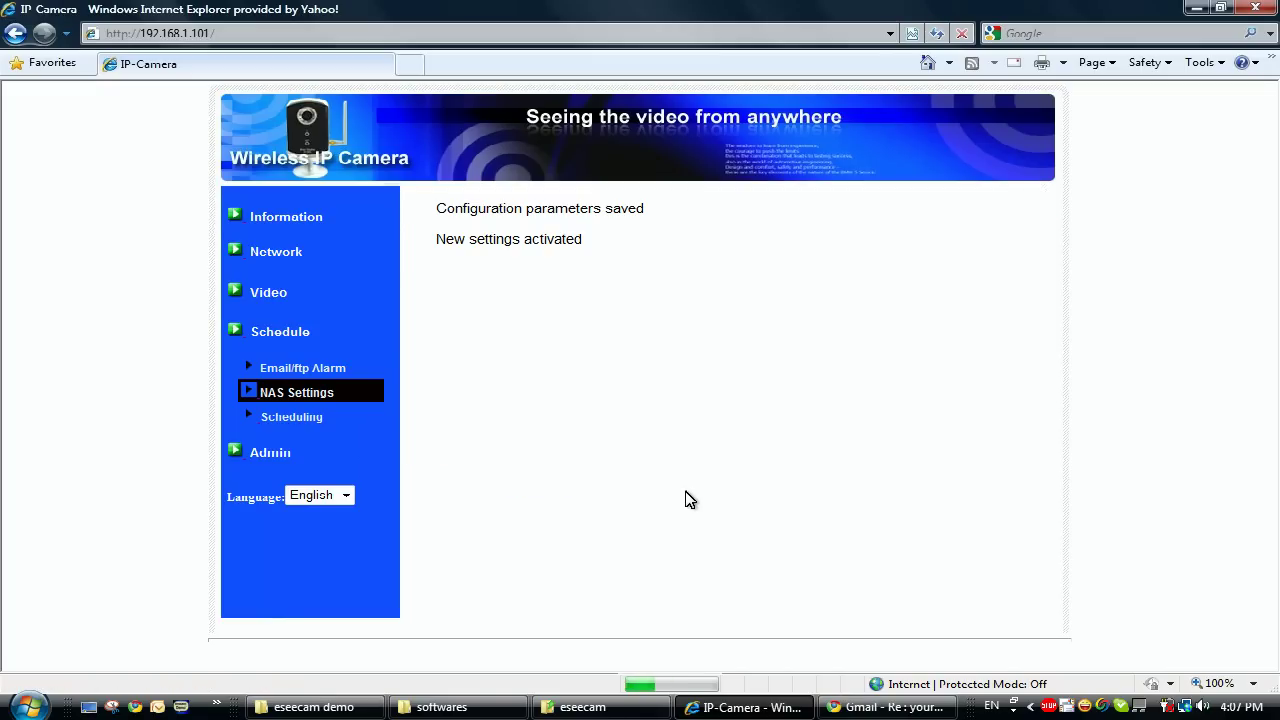
On Schedule Management, enable NAS Record and set the recording mode to Continuous.
left_click(306, 424)
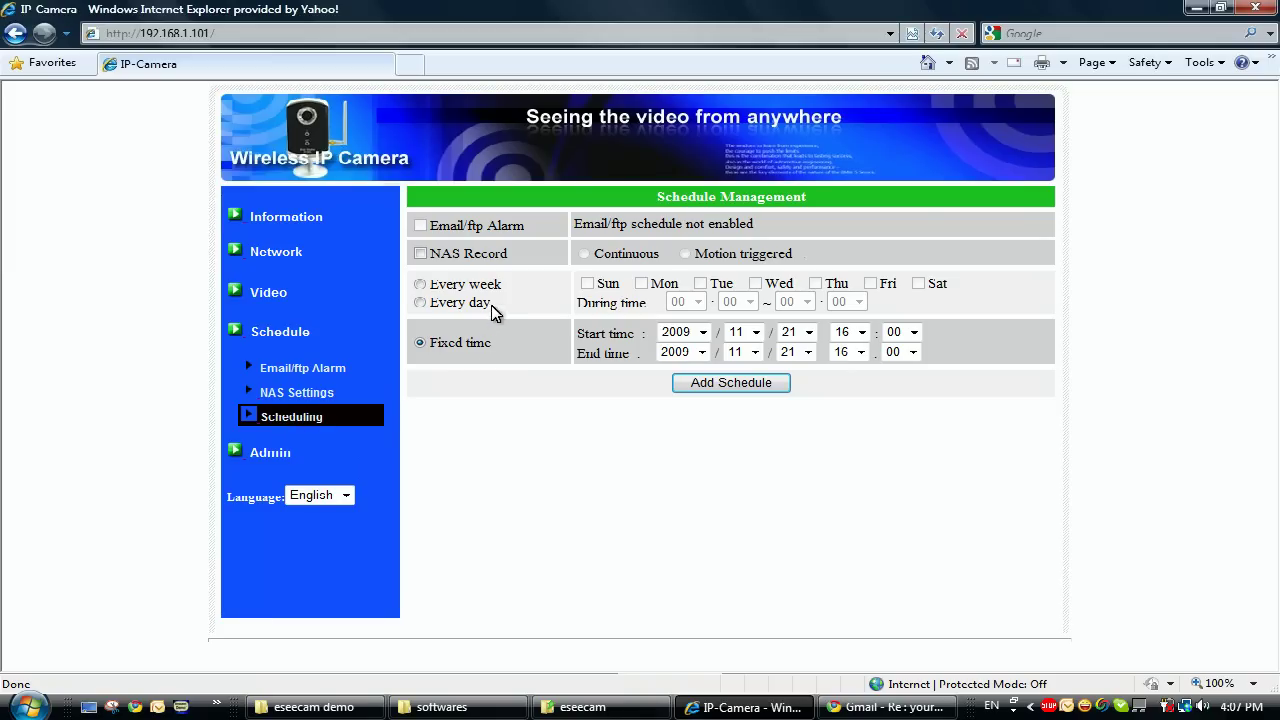
left_click(421, 254)
left_click(687, 257)
left_click(583, 255)
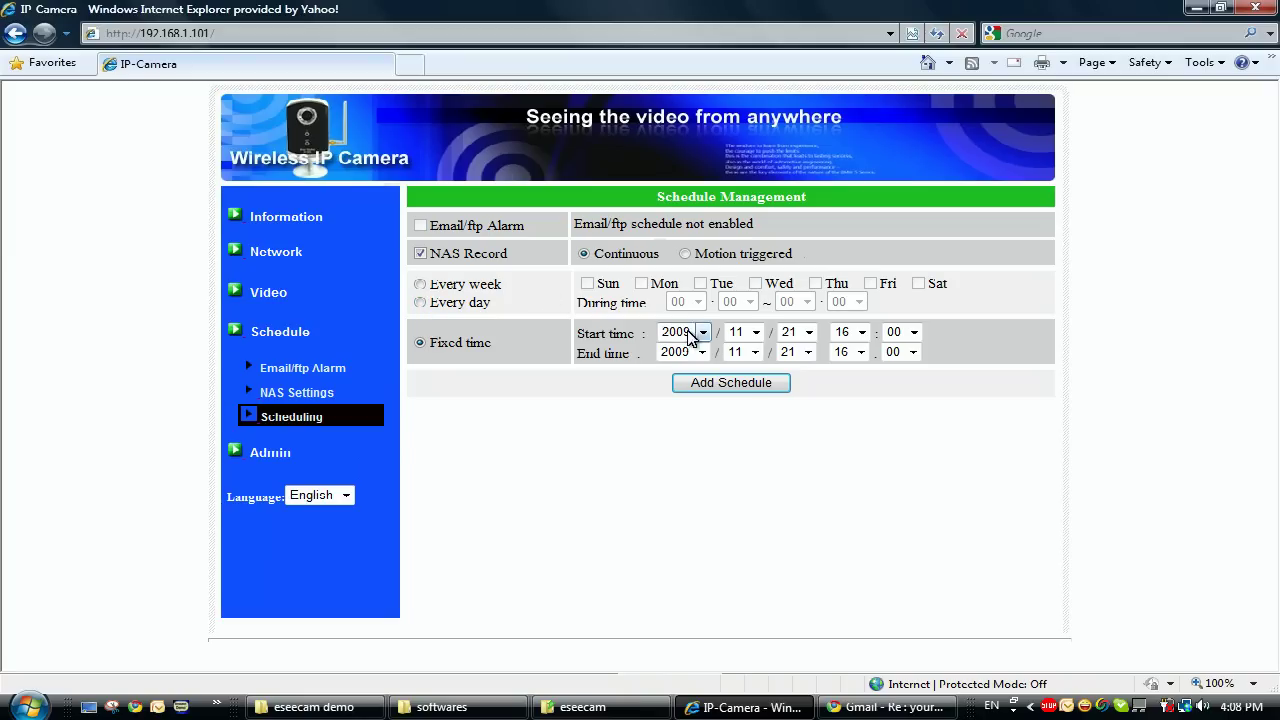
Add an every-day, motion-triggered NAS schedule from 08:00 to 17:00.
left_click(685, 255)
left_click(421, 285)
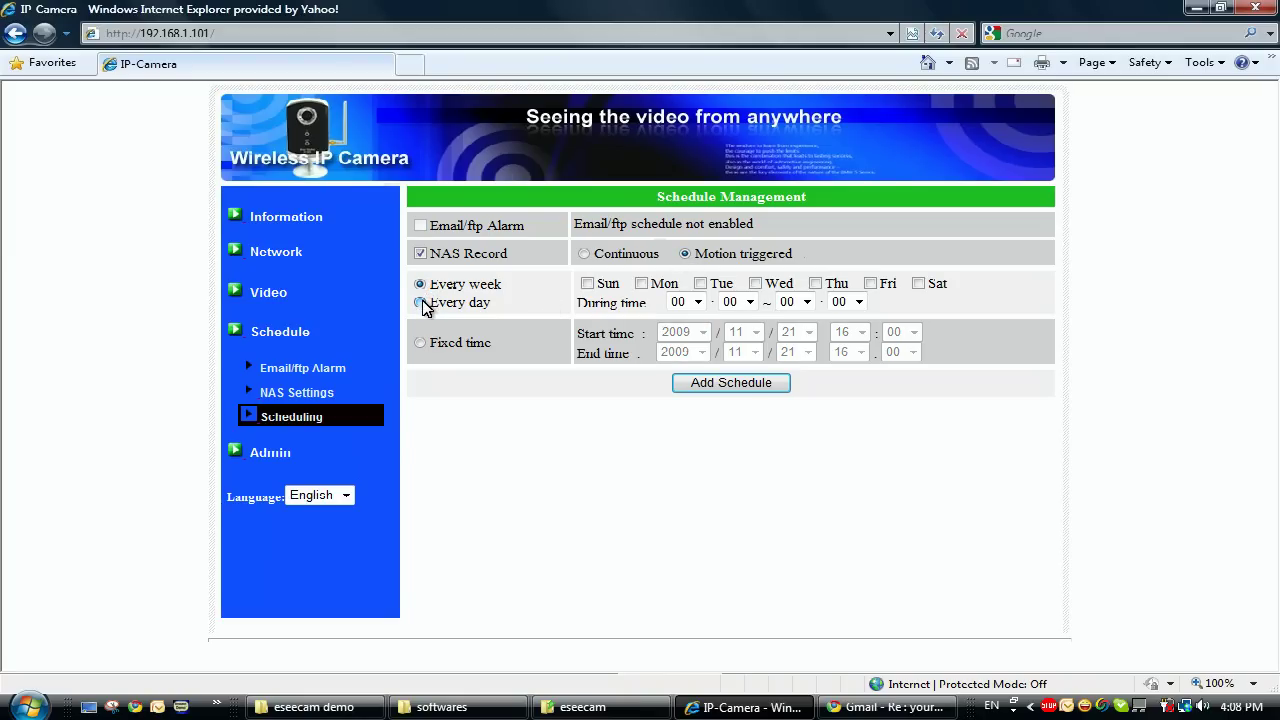
left_click(421, 303)
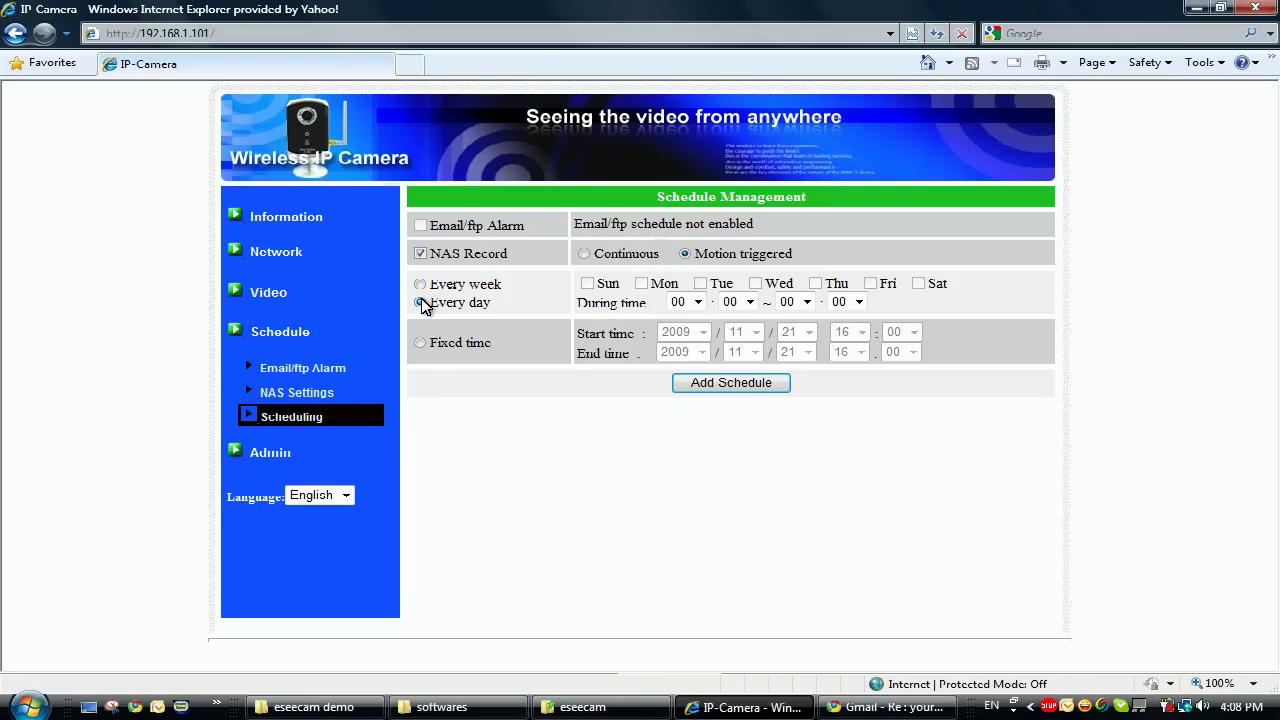
left_click(697, 302)
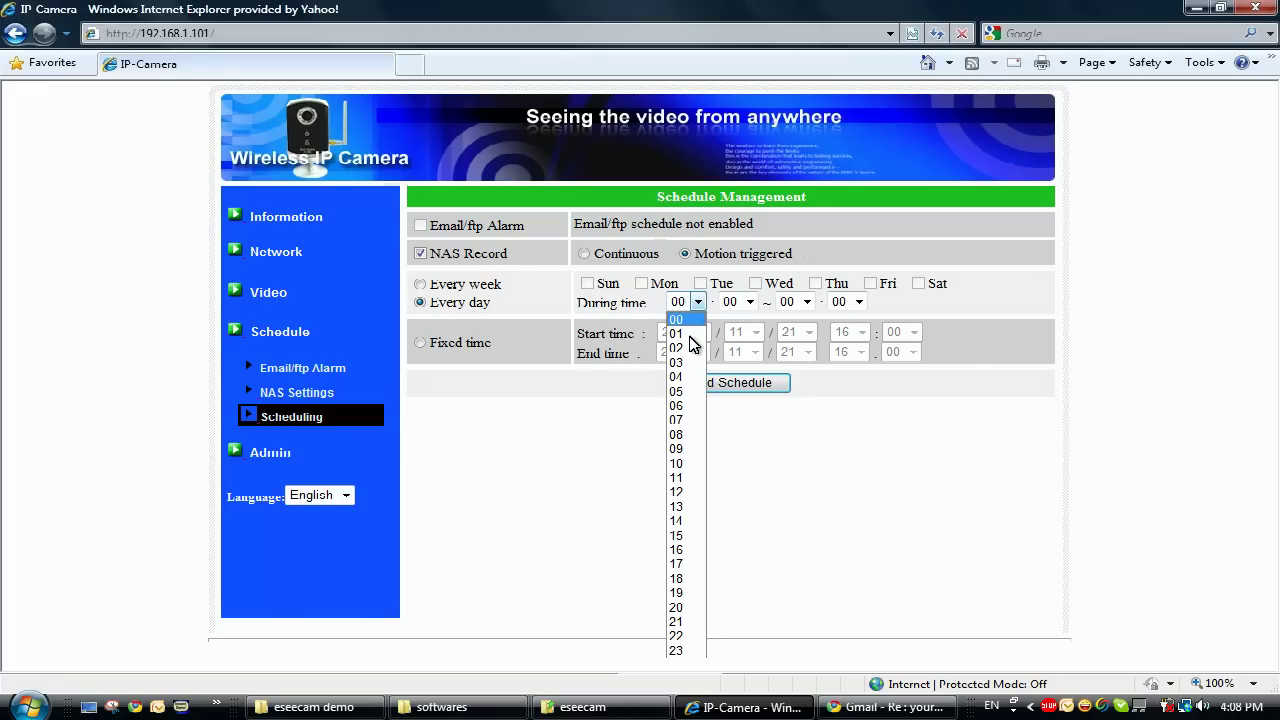
left_click(686, 432)
left_click(745, 302)
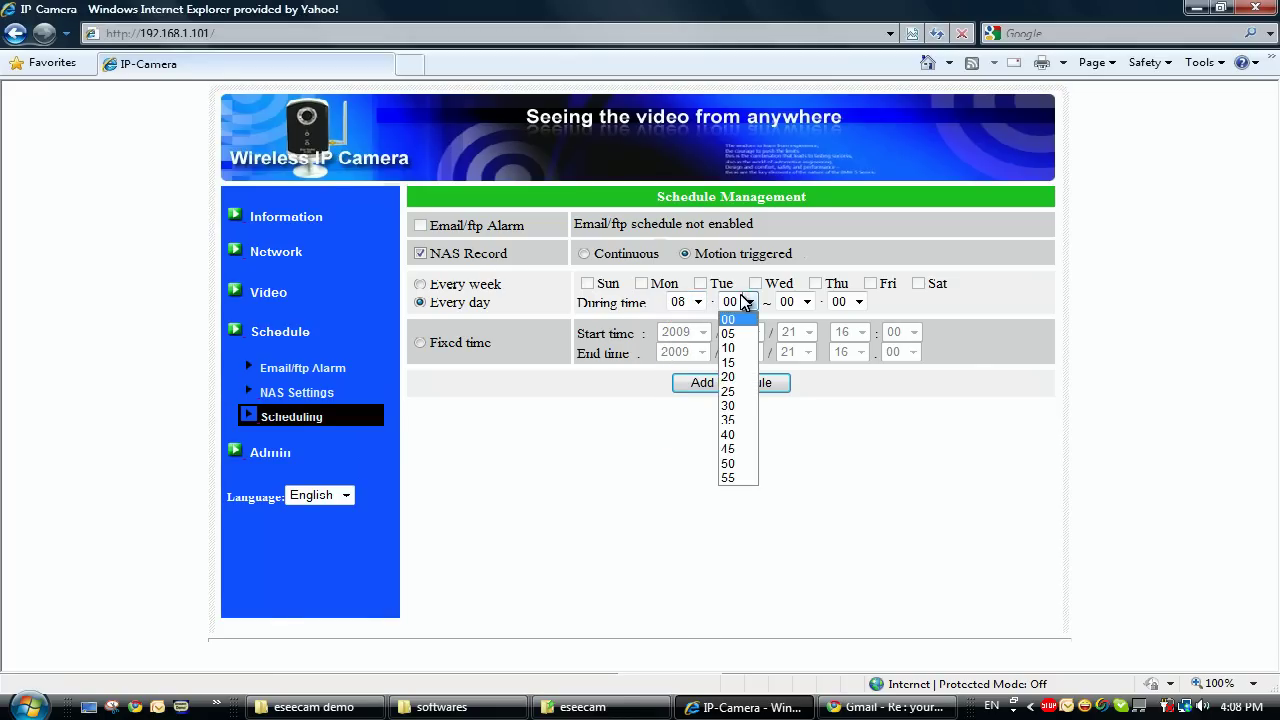
left_click(745, 302)
left_click(807, 302)
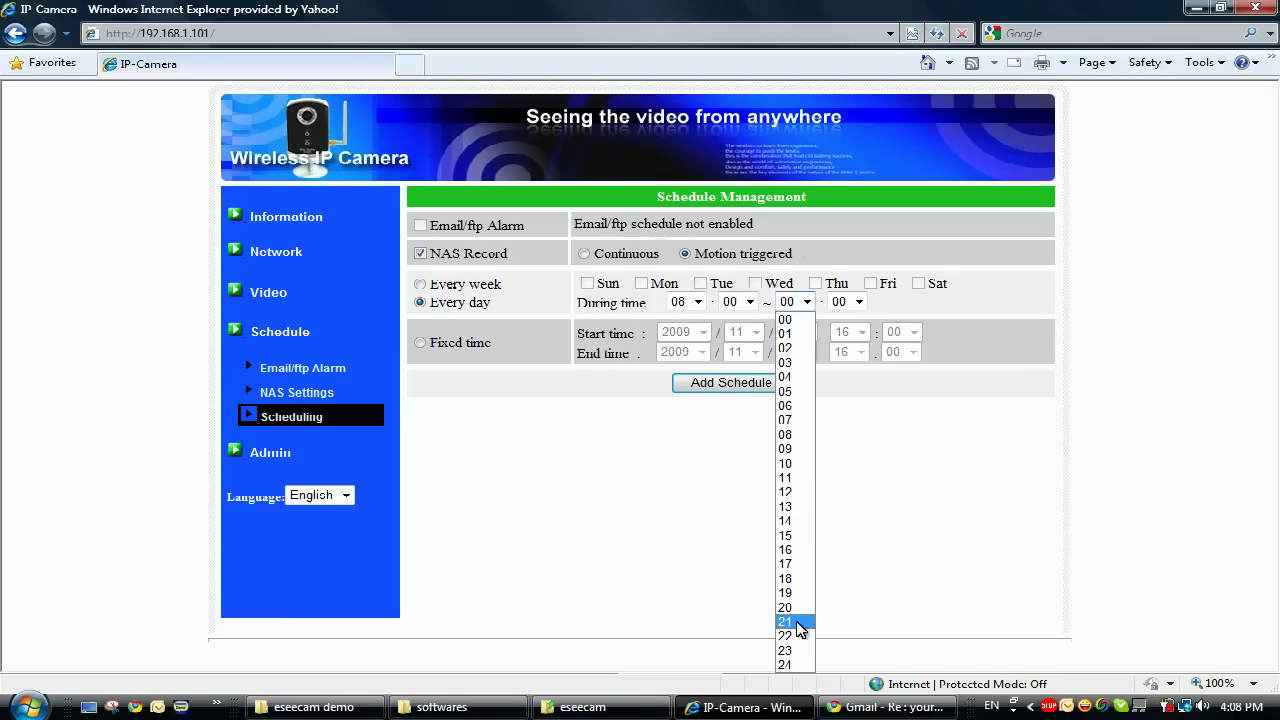
left_click(805, 563)
left_click(764, 391)
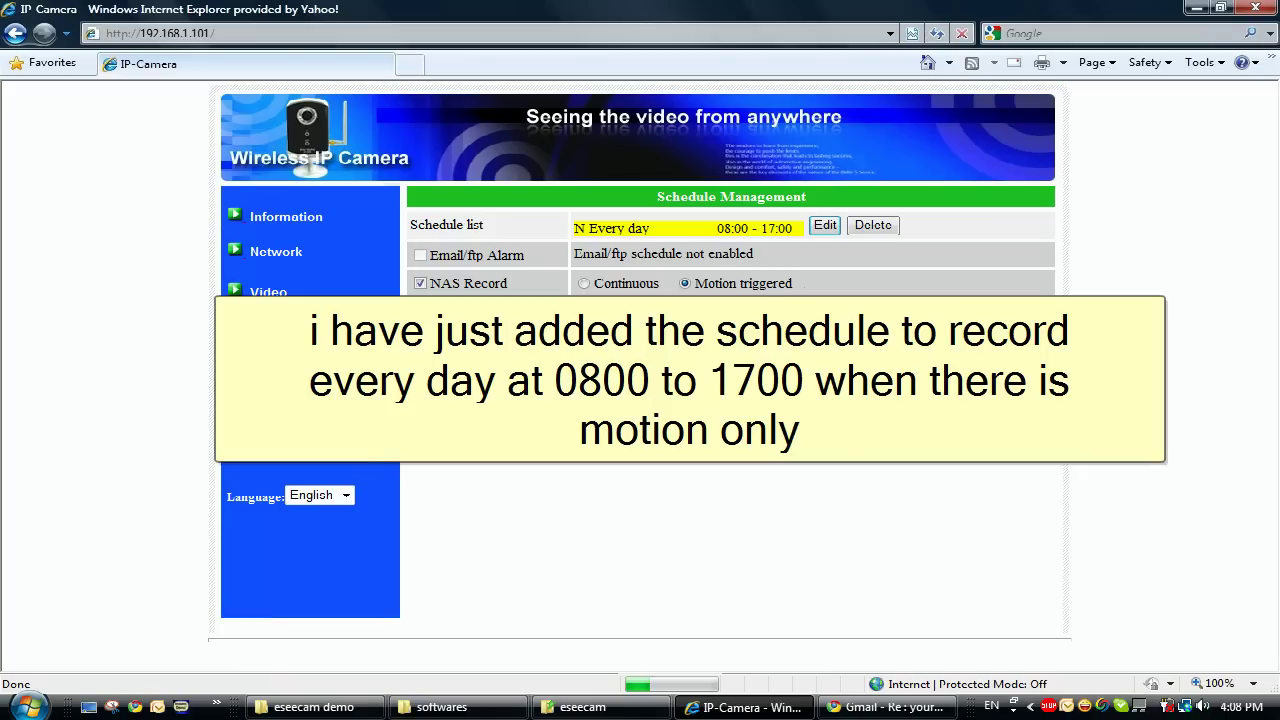
left_click(690, 331)
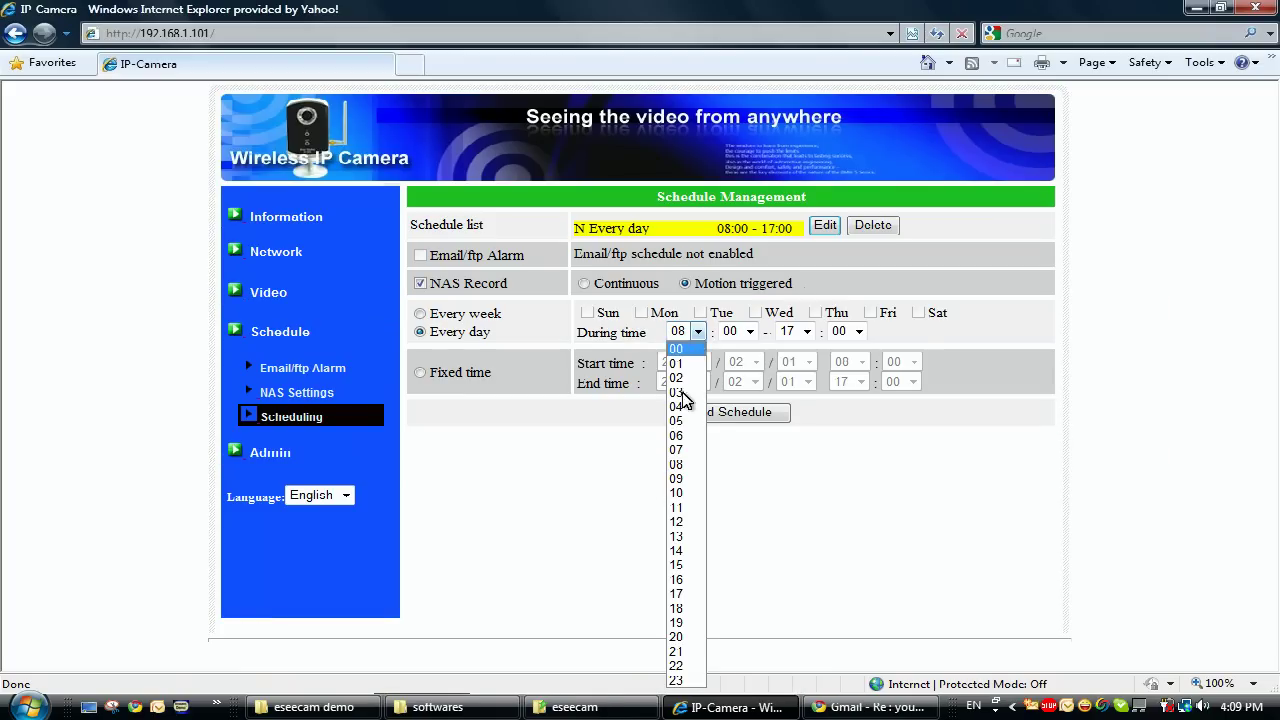
Add an every-day continuous NAS schedule from 17:00 to 24:00.
left_click(680, 595)
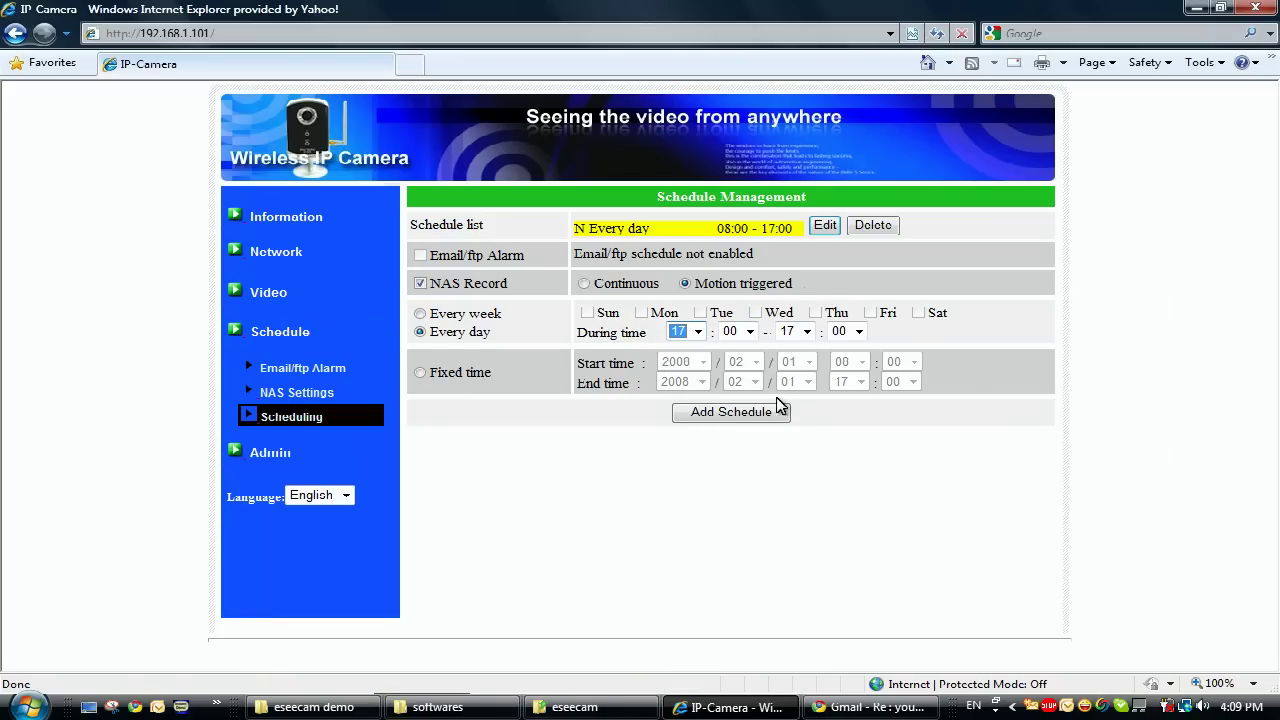
left_click(806, 331)
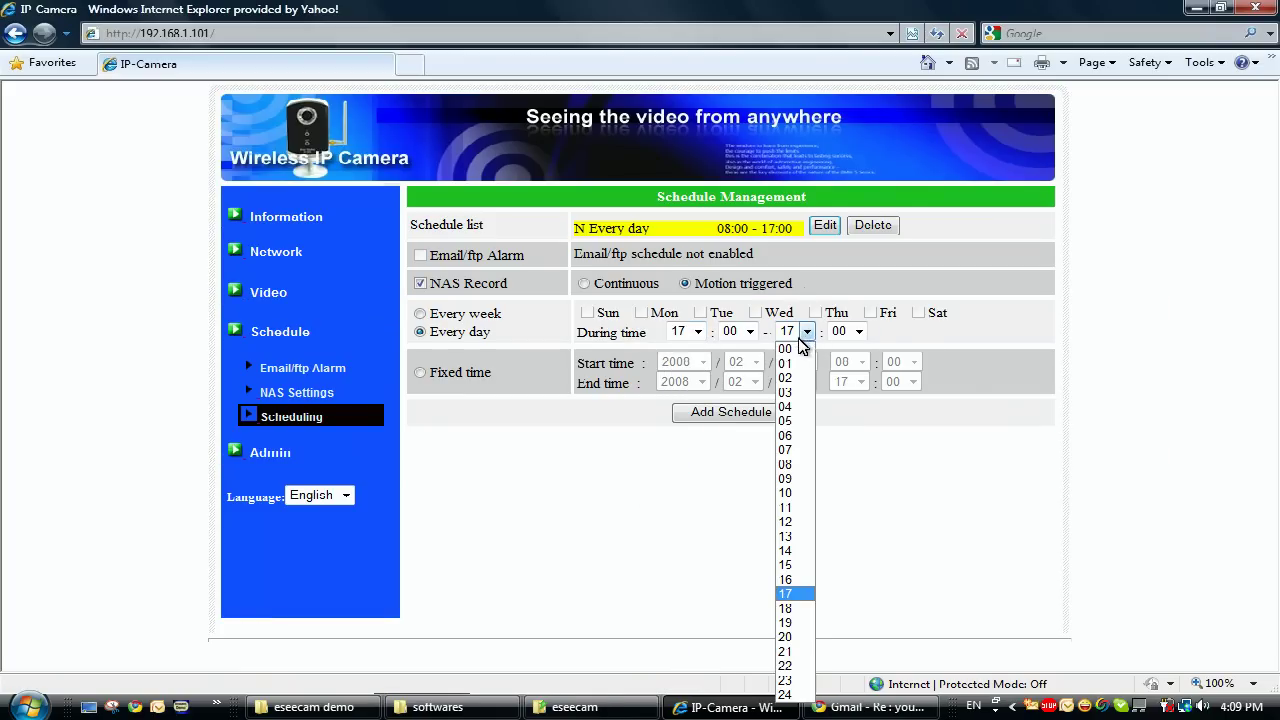
left_click(786, 694)
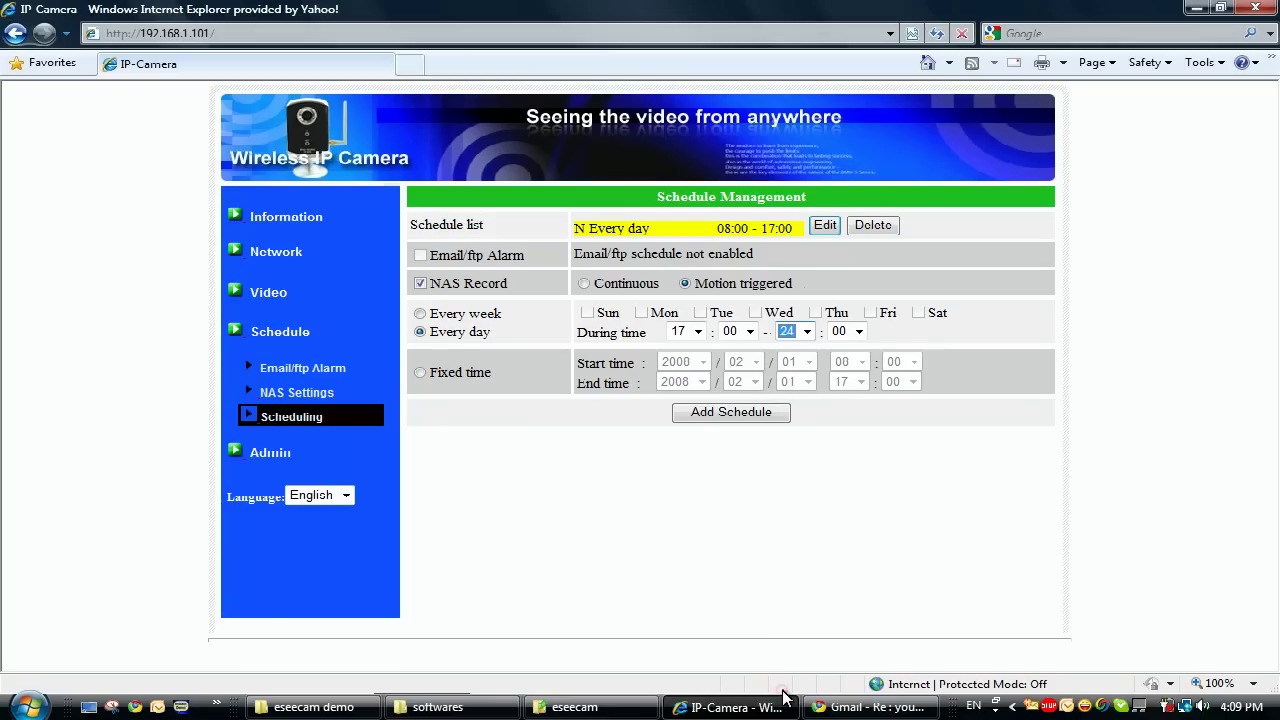
left_click(585, 284)
left_click(735, 413)
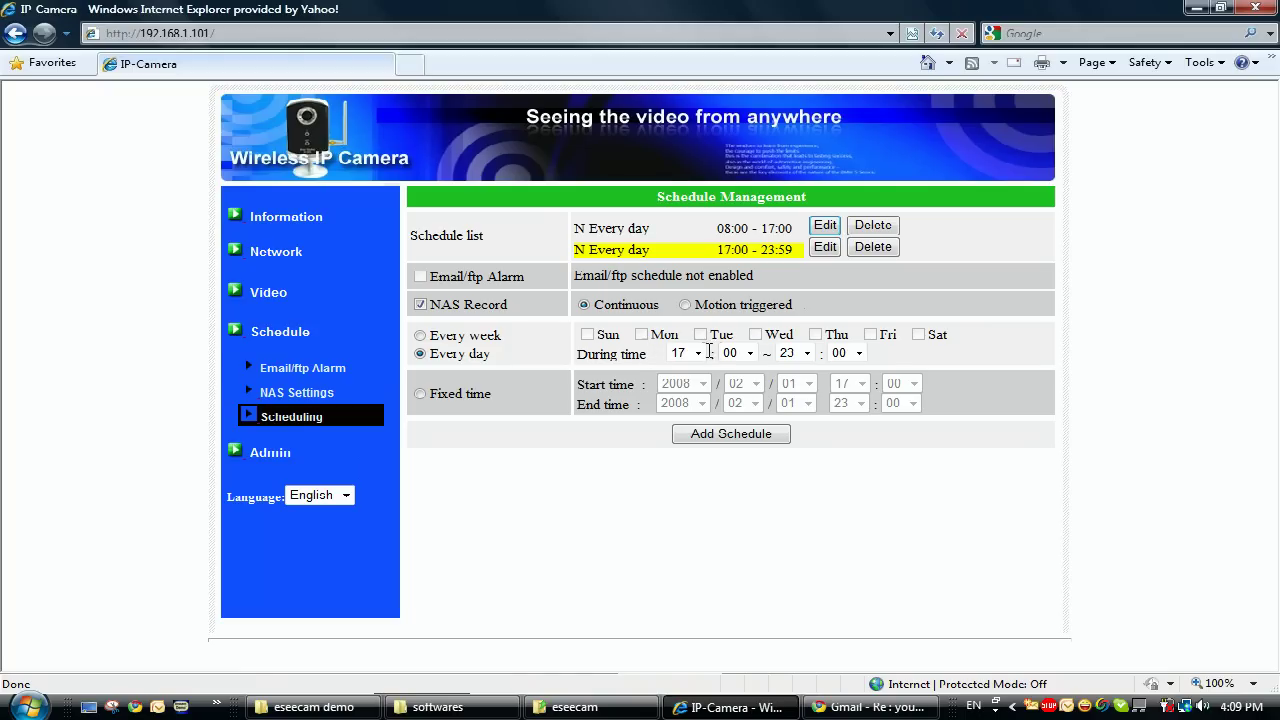
Add an every-day continuous NAS schedule from 00:00 to 08:00.
left_click(695, 354)
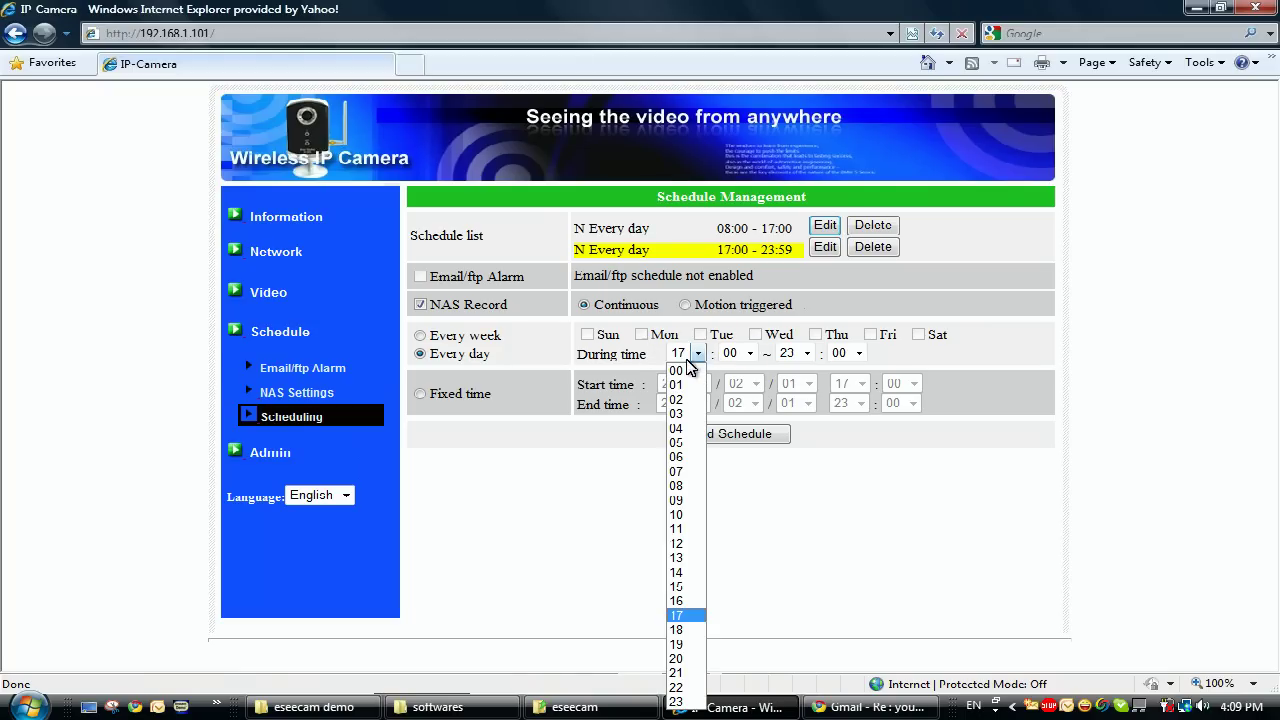
left_click(689, 366)
left_click(807, 354)
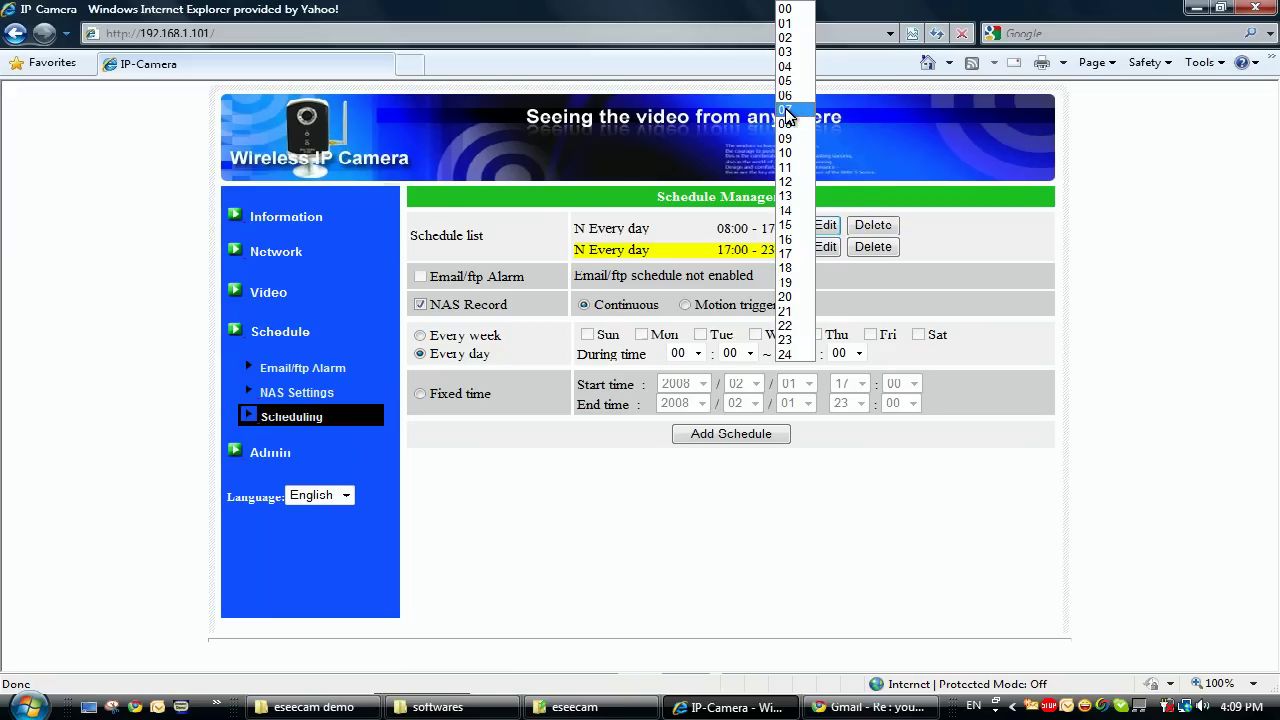
left_click(857, 120)
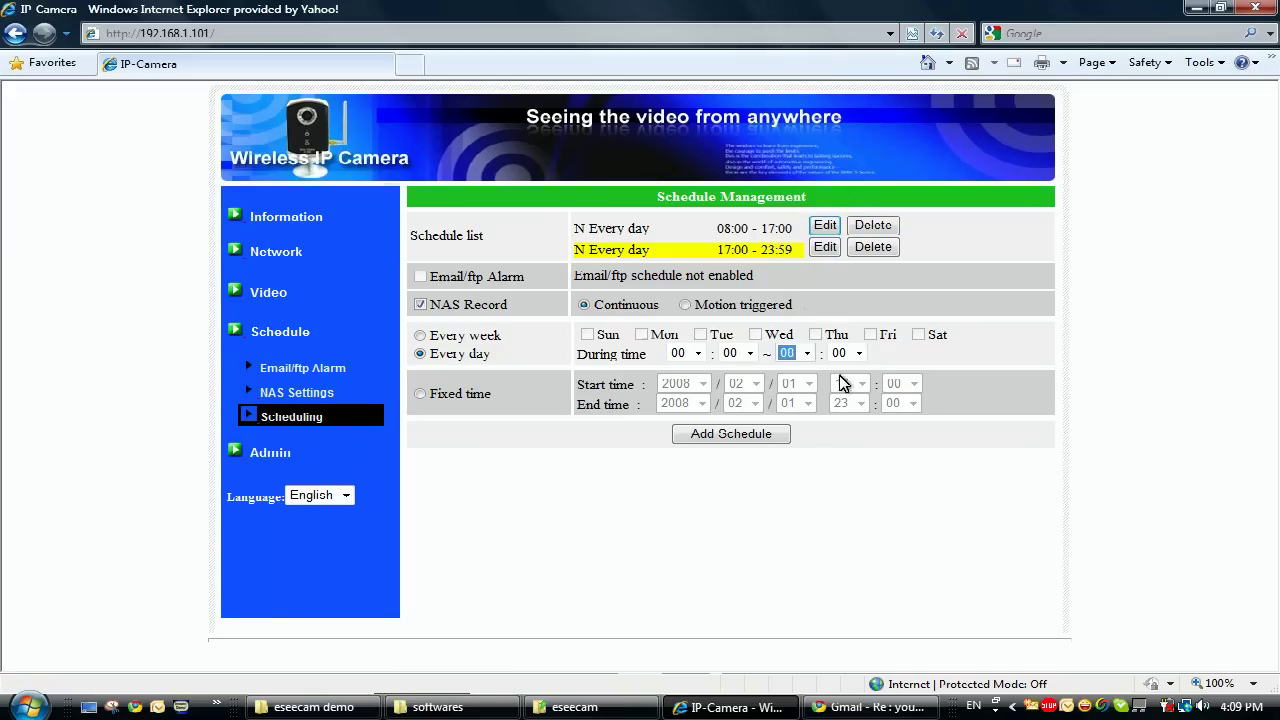
left_click(765, 436)
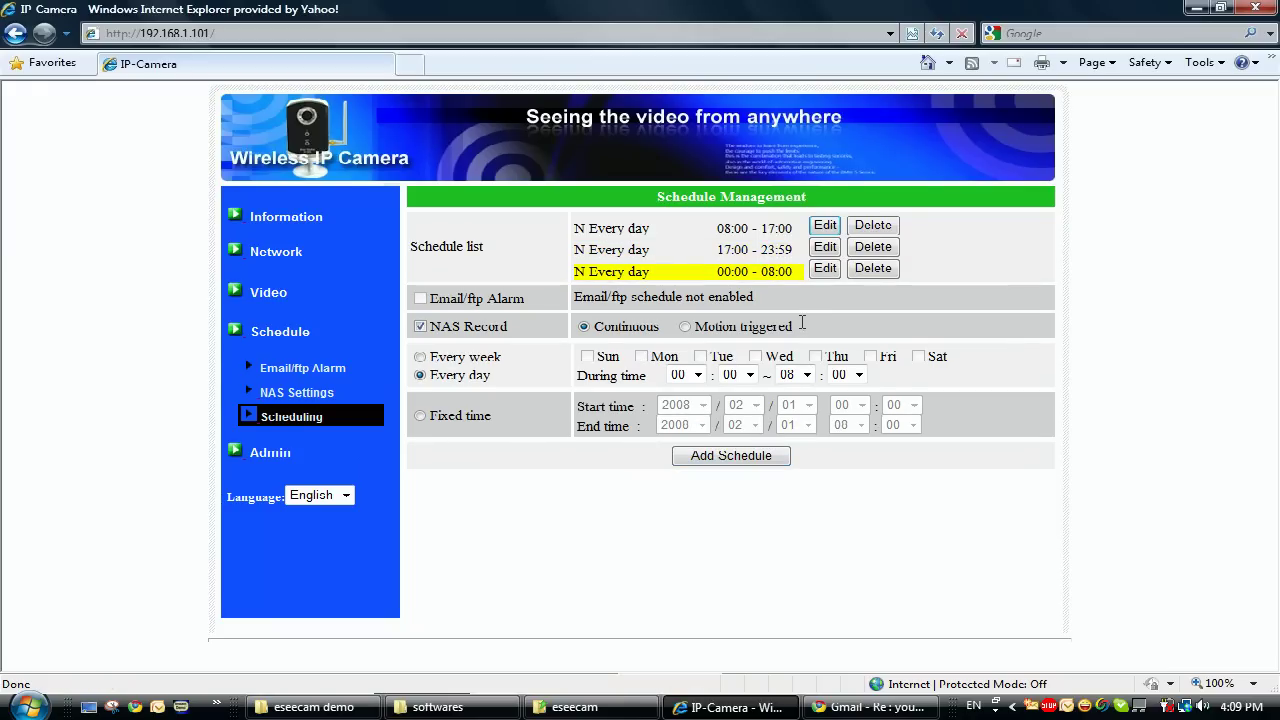